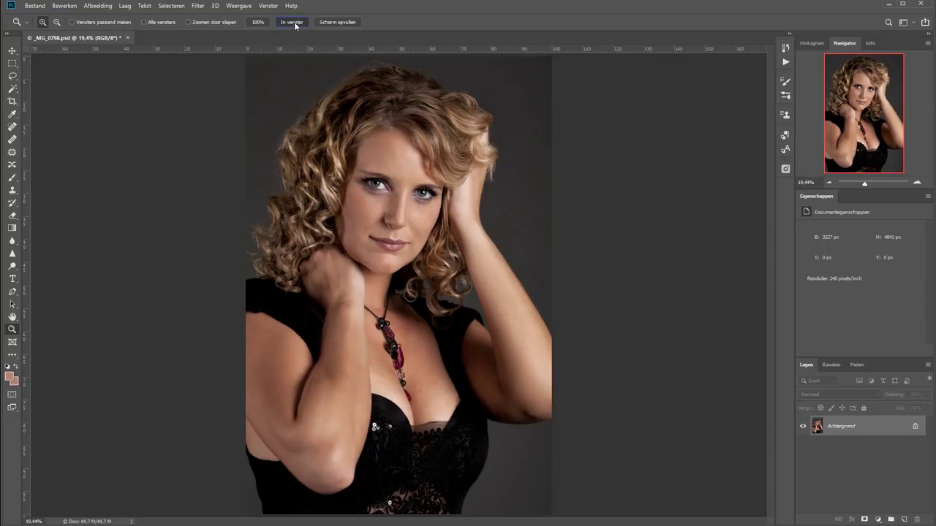
Step: Fit the portrait to the window, then zoom and pan so the woman's face fills the view
left_click(346, 25)
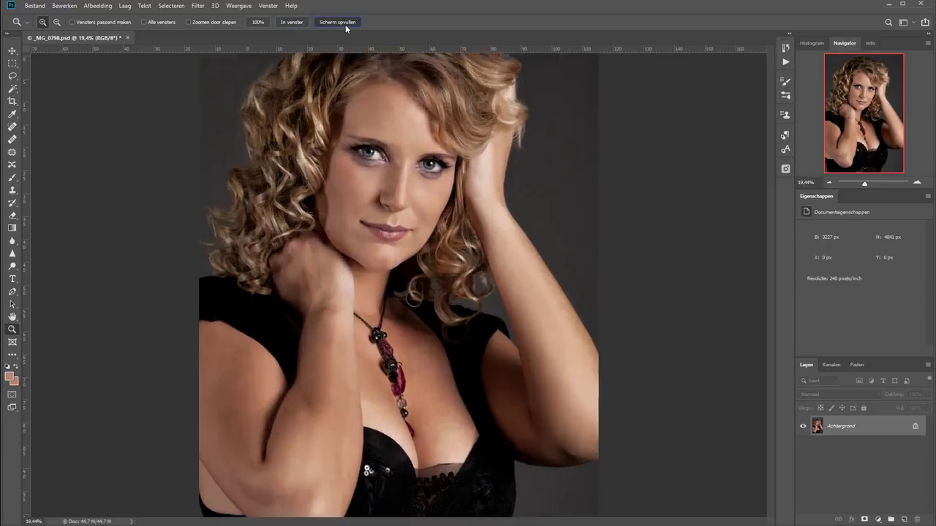
left_click(381, 127)
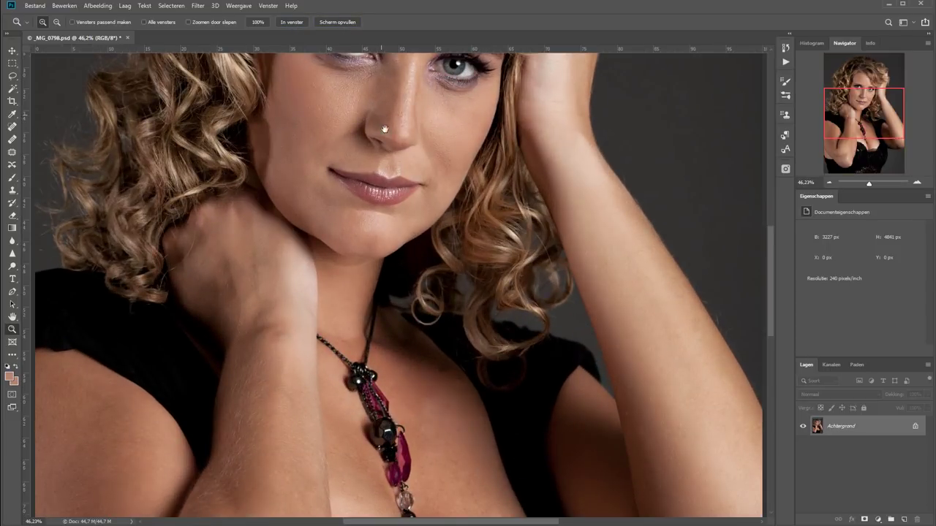
left_click_drag(381, 114, 390, 298)
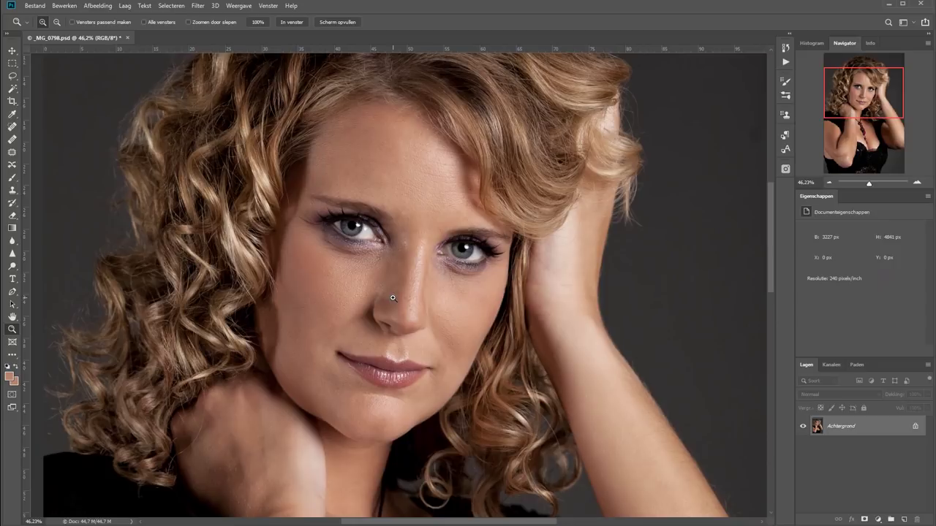
Step: Duplicate the background photo as Laag 1 and convert it into an embedded smart object
key("ctrl+j")
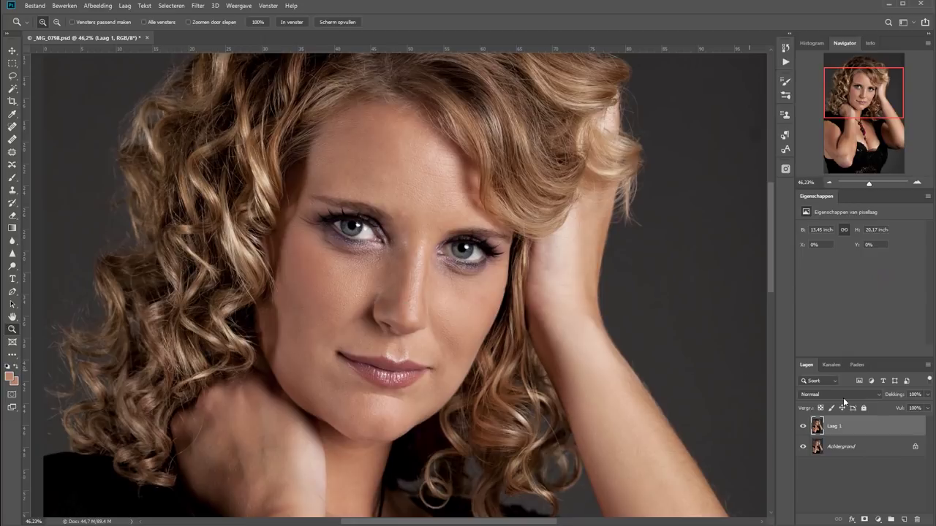
right_click(868, 427)
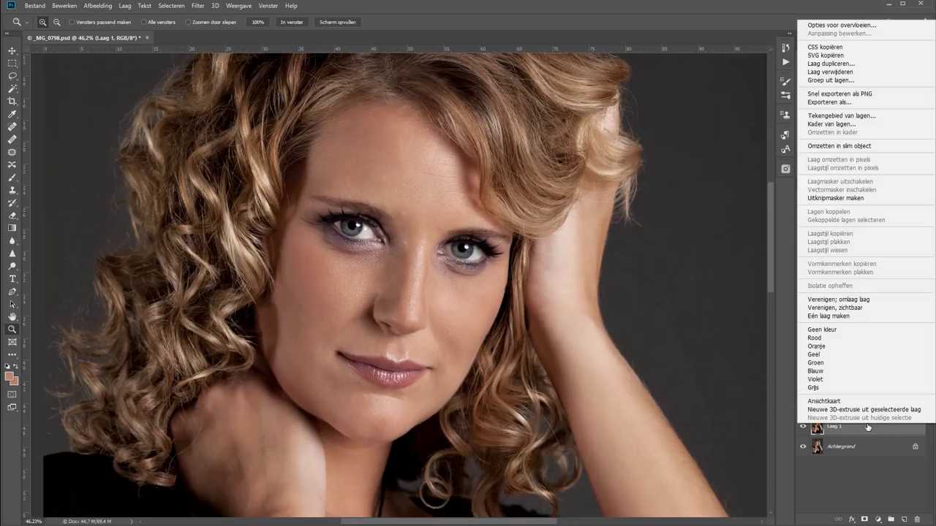
left_click(838, 146)
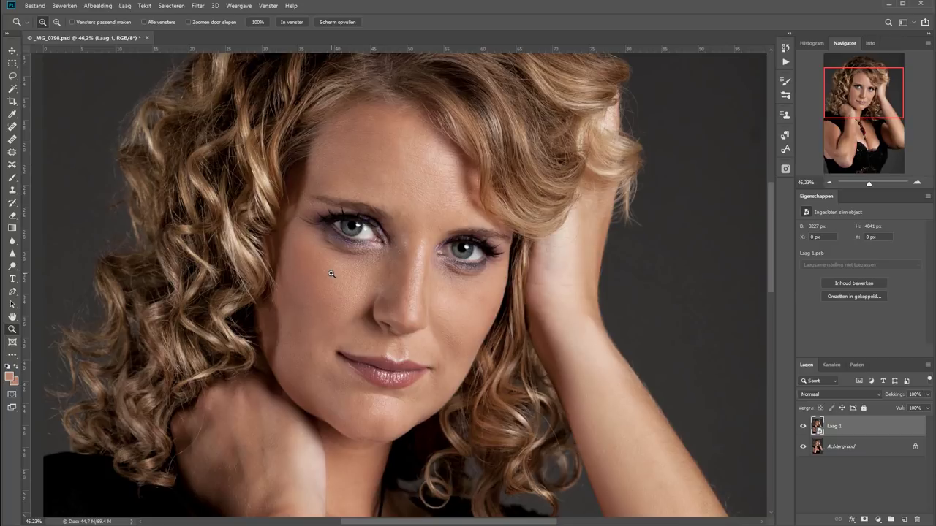
Step: At 100% zoom on the eyes, apply a Hoogdoorlaat (High Pass) filter to Laag 1 with a 0,1-pixel radius
key("ctrl+1")
left_click_drag(372, 238, 385, 272)
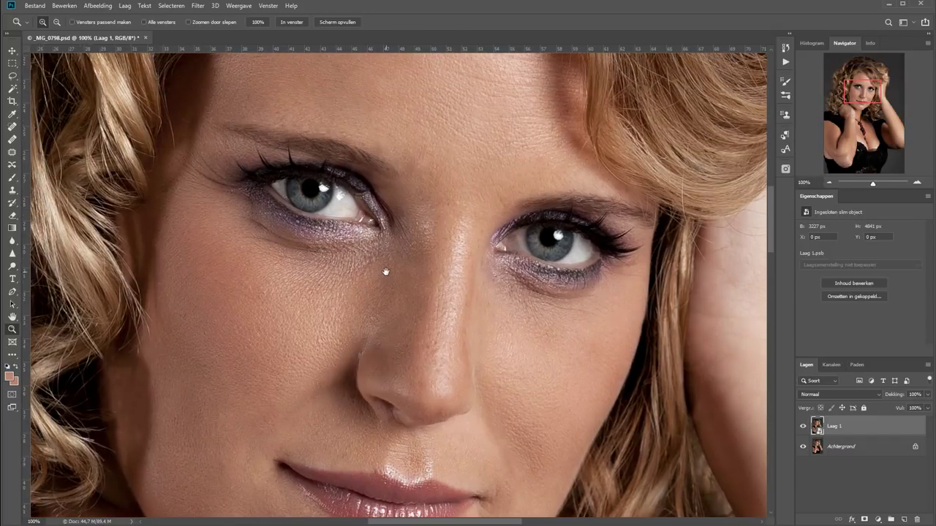
left_click(198, 7)
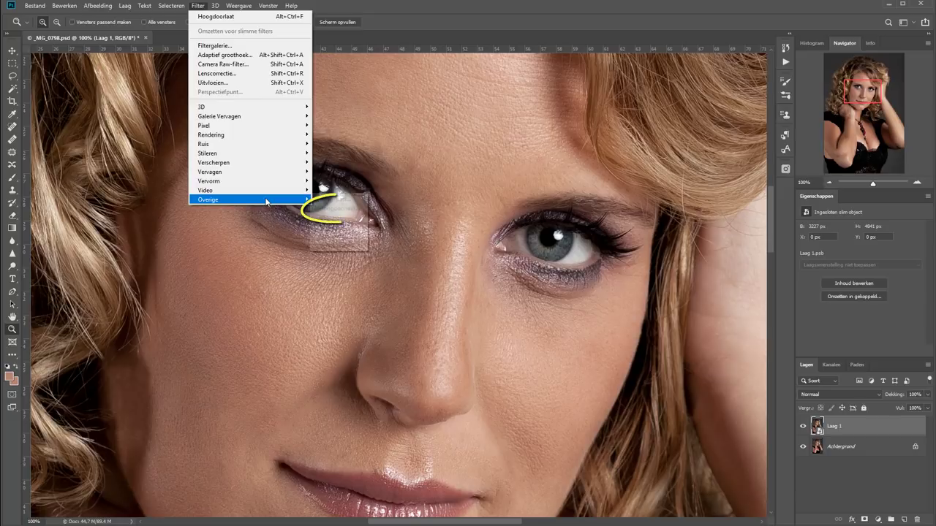
mouse_move(219, 199)
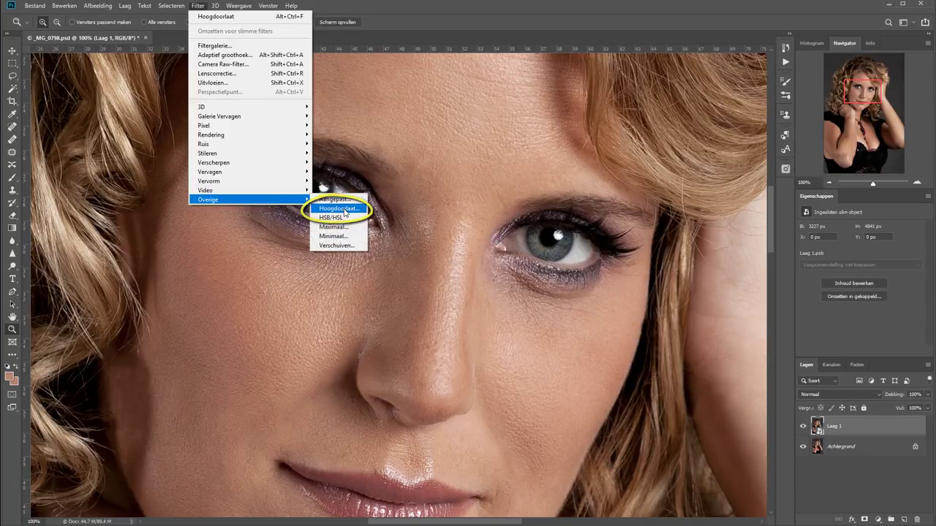
left_click(344, 210)
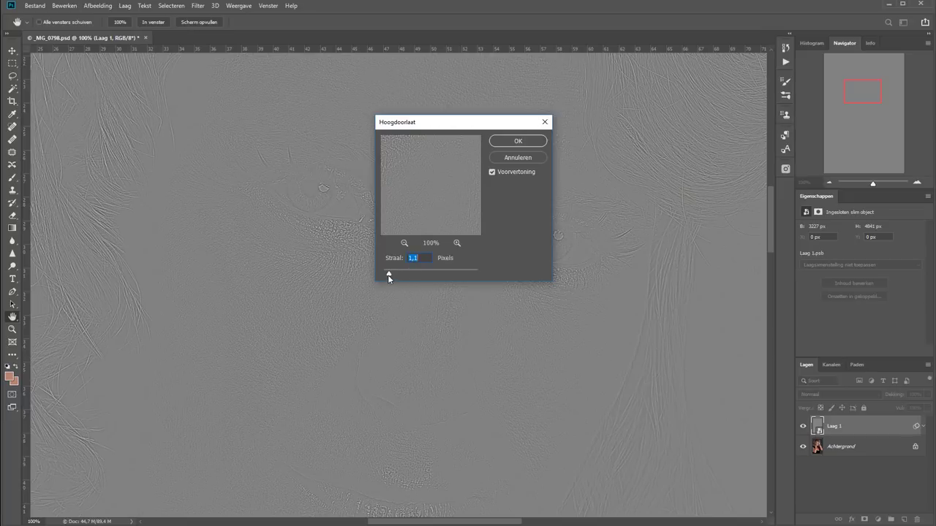
left_click_drag(389, 276, 381, 275)
Step: Confirm the High Pass filter and set Laag 1's blend mode to Bedekken (Overlay)
left_click(534, 141)
key("z")
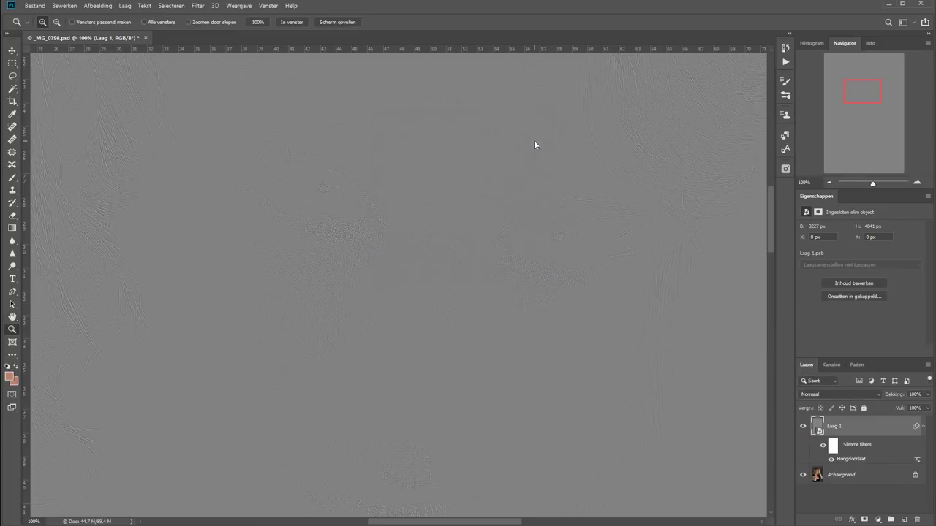
left_click(293, 23)
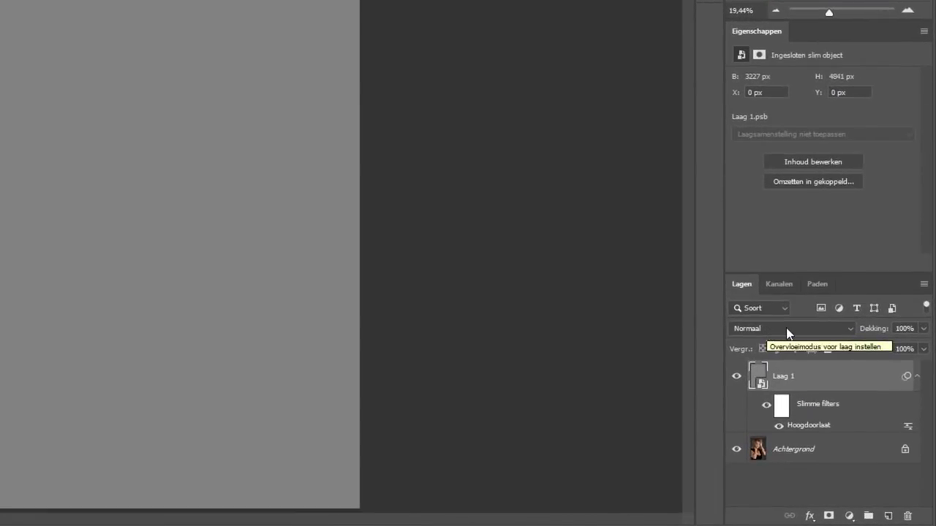
left_click(788, 333)
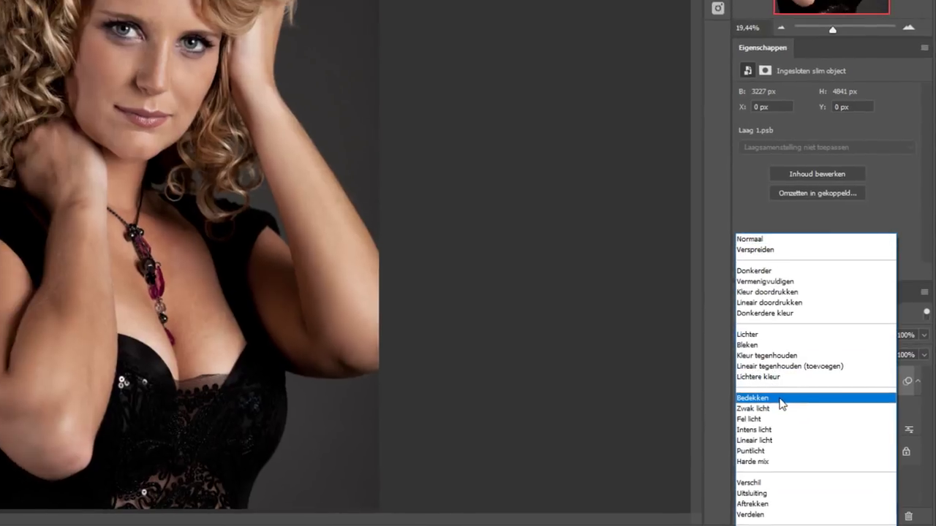
left_click(776, 396)
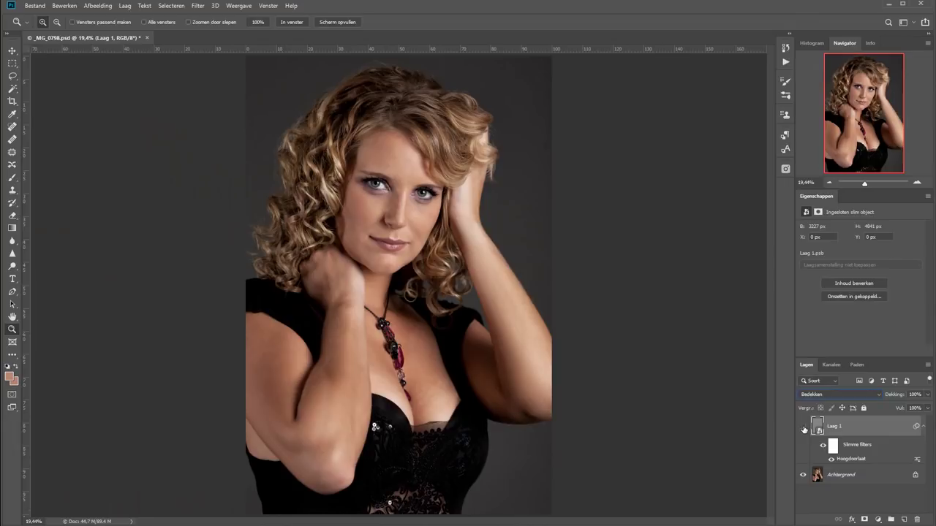
Step: Toggle Laag 1's visibility at 100% zoom on the eyes to compare before and after
left_click(803, 427)
left_click(803, 427)
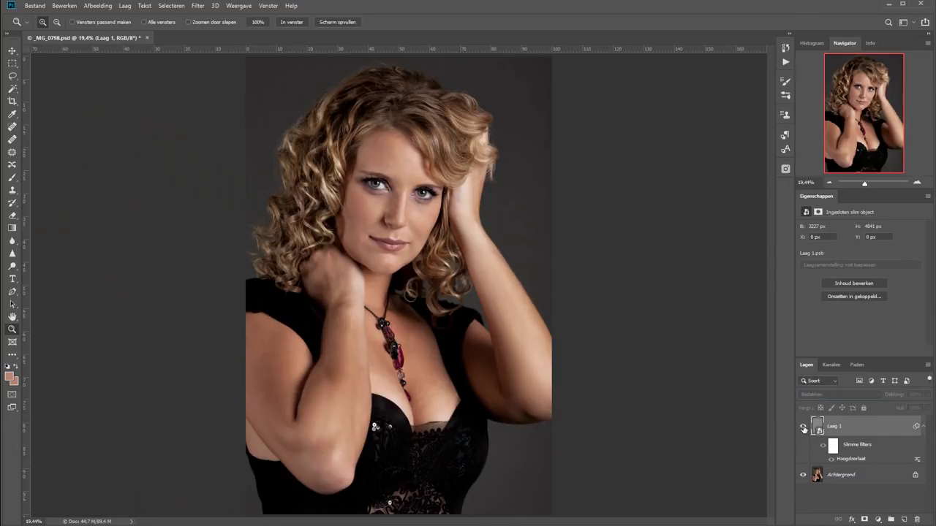
left_click(258, 22)
left_click_drag(854, 98, 851, 76)
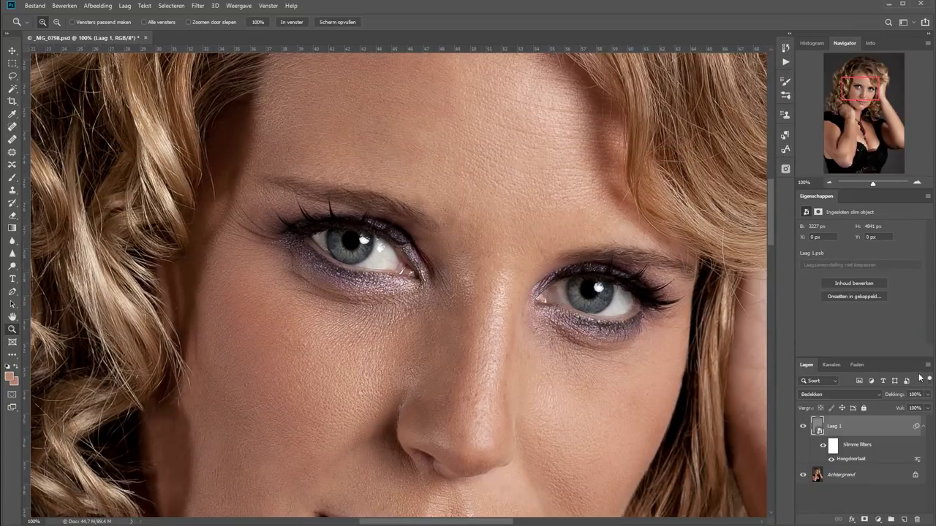
left_click(803, 427)
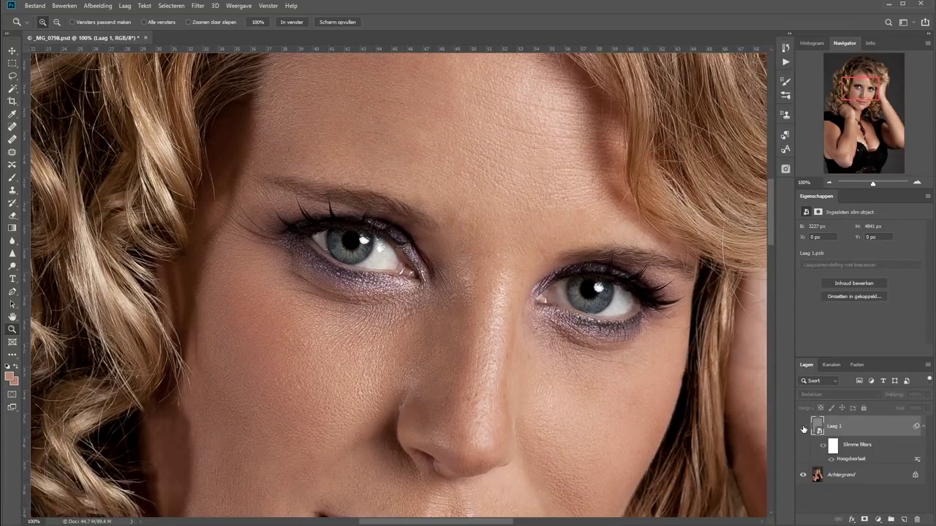
left_click(803, 427)
left_click(803, 427)
left_click(803, 427)
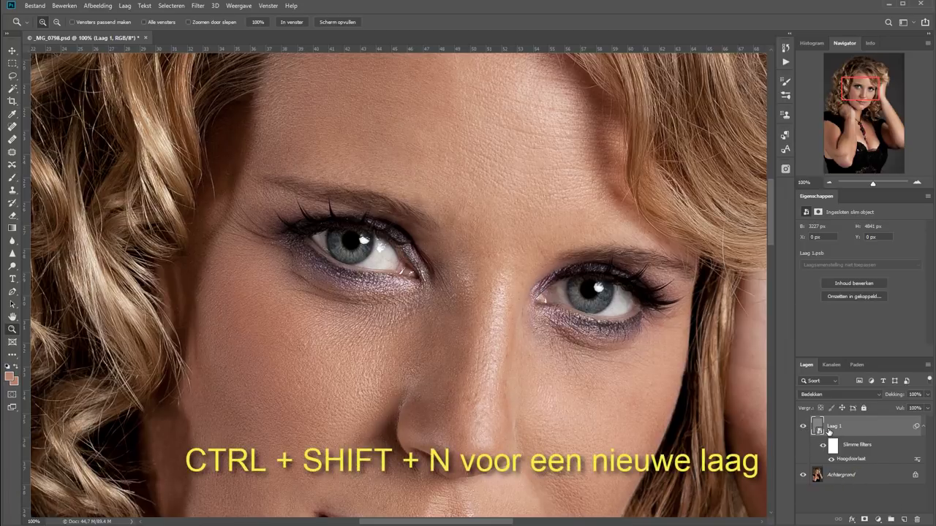
Step: Create an empty Laag 2 and move it below Laag 1, above the background
key("ctrl+shift+n")
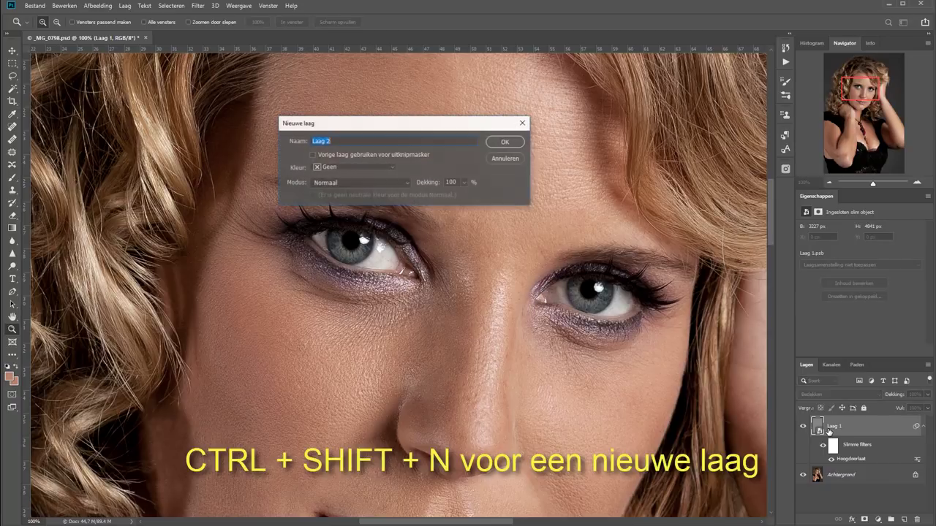
key("Return")
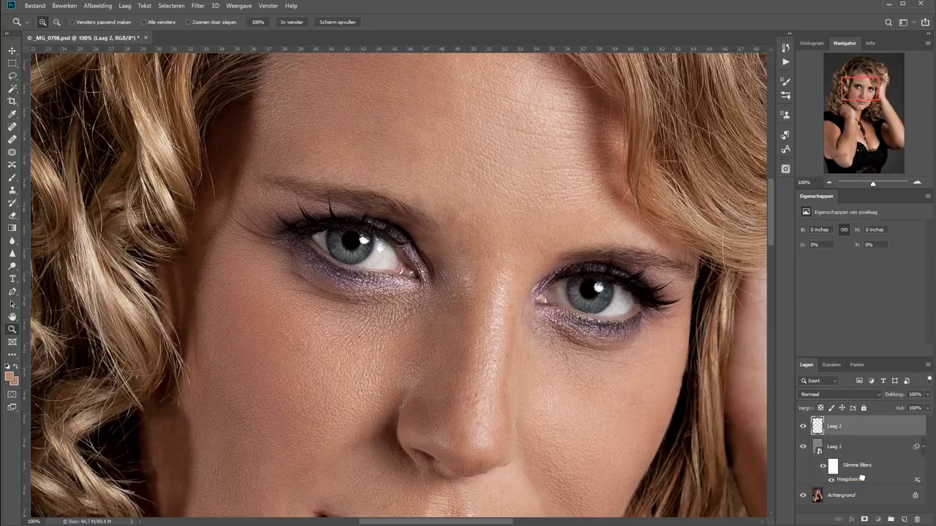
left_click_drag(861, 478, 862, 483)
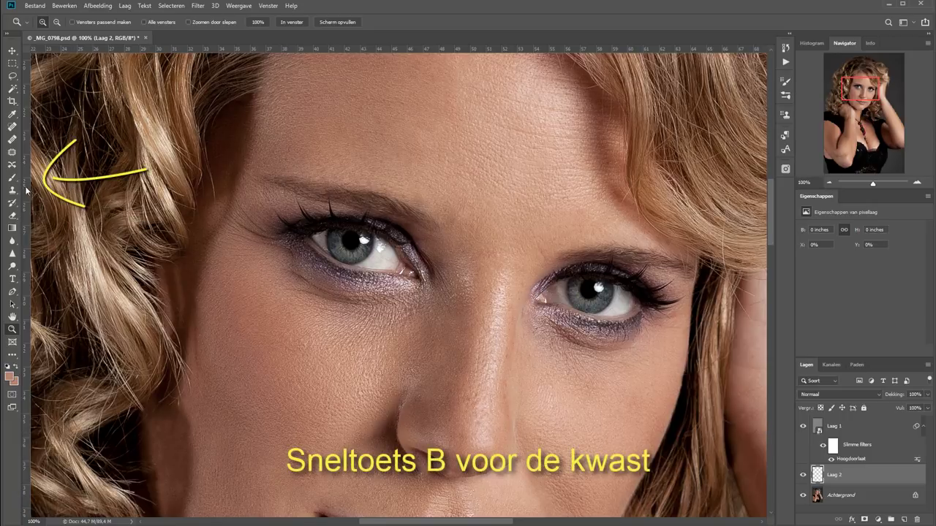
Step: Load a 70-pixel brush with skin tone sampled beside the right eye, test a stroke, then undo it
key("b")
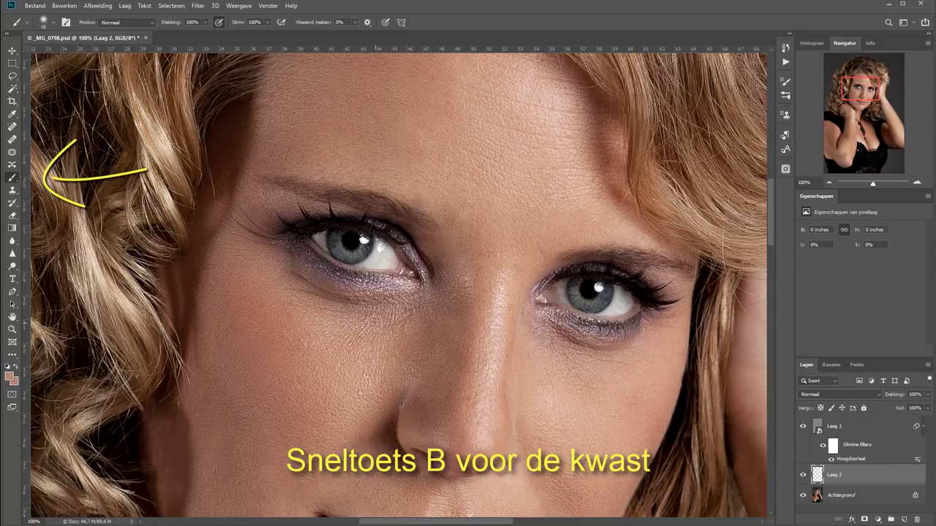
key("bracketright")
key("bracketright")
key("bracketright")
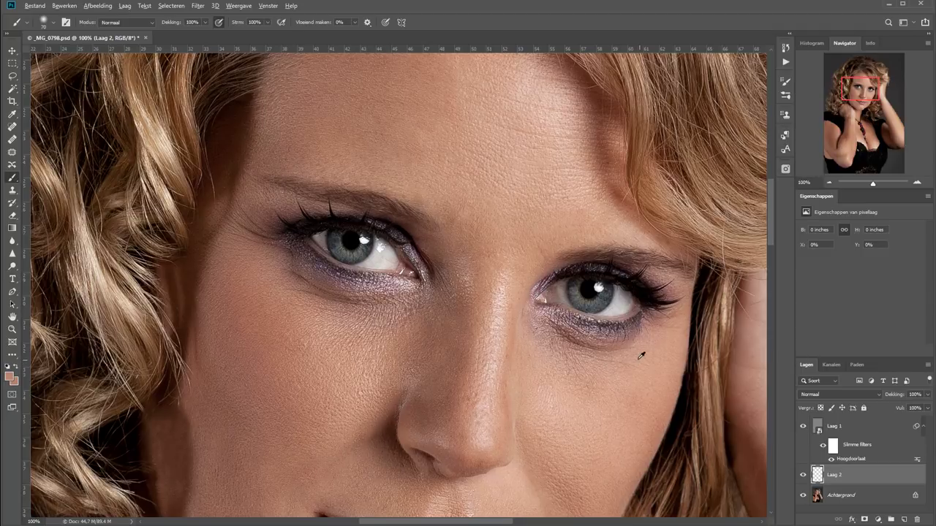
left_click(632, 356, "alt")
left_click_drag(630, 335, 569, 338)
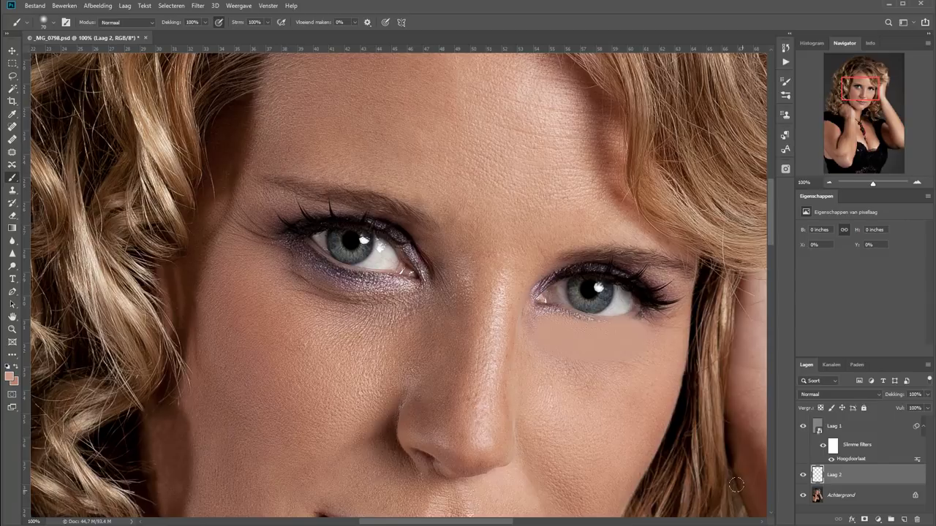
key("ctrl+z")
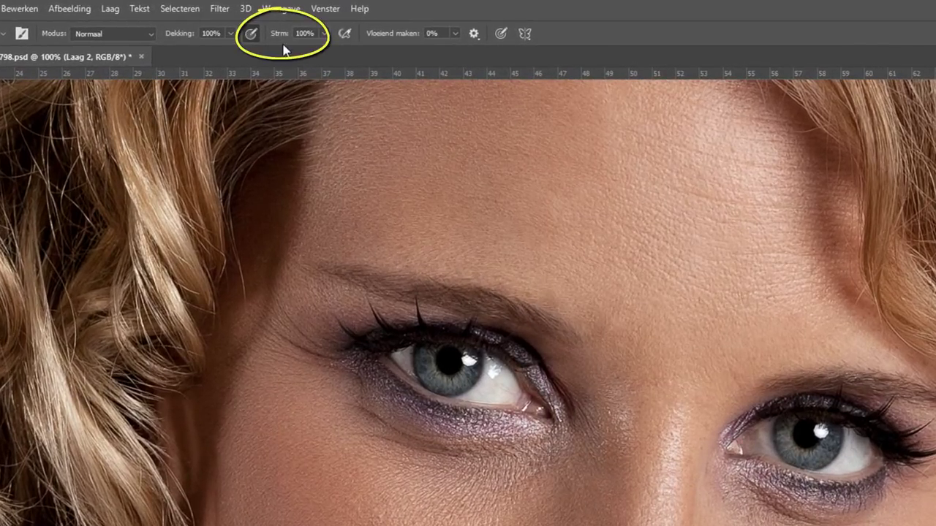
Step: Set brush flow to 3% and softly build up skin tone along the lower eyelid
left_click_drag(284, 35, 272, 34)
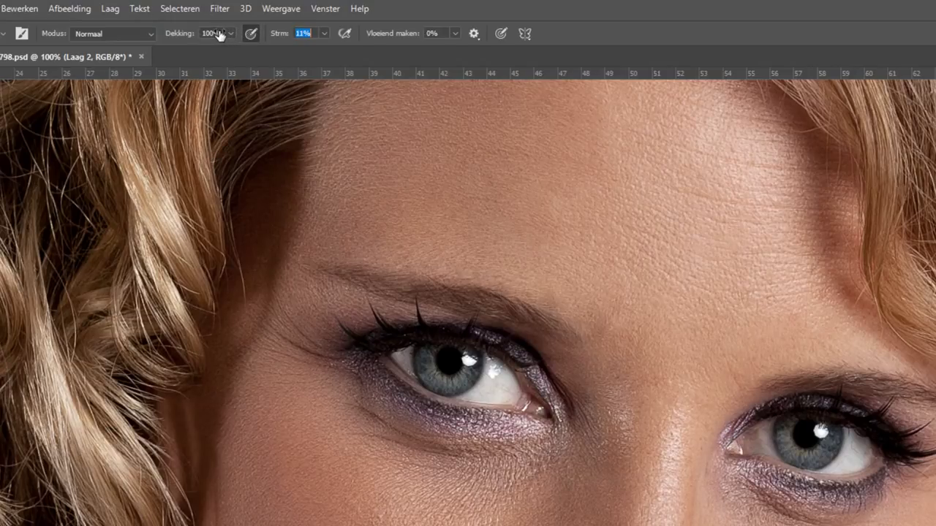
type("3")
key("Return")
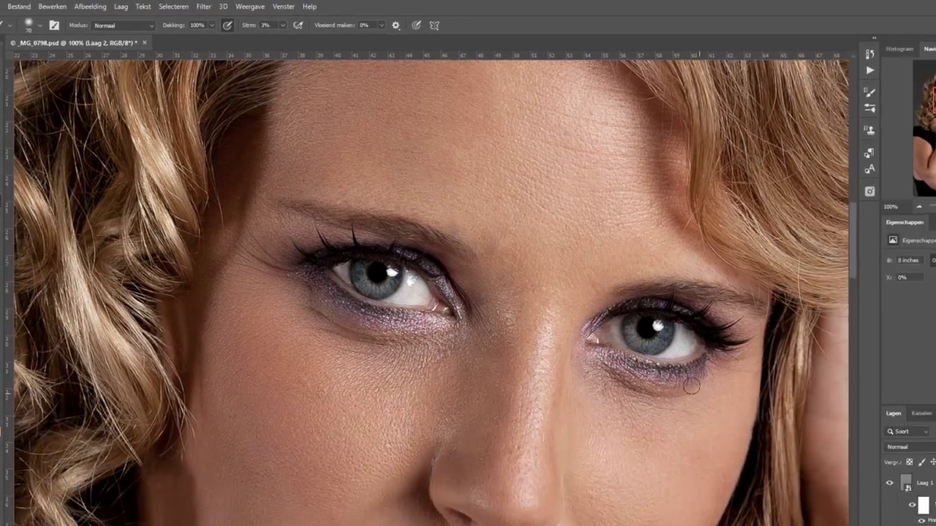
left_click_drag(620, 339, 575, 345)
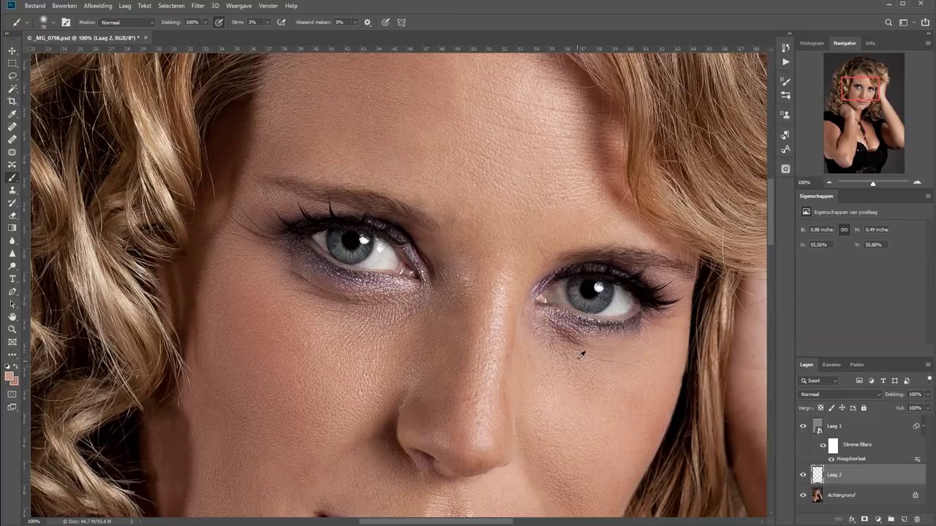
left_click_drag(574, 335, 550, 334)
left_click_drag(559, 370, 556, 354)
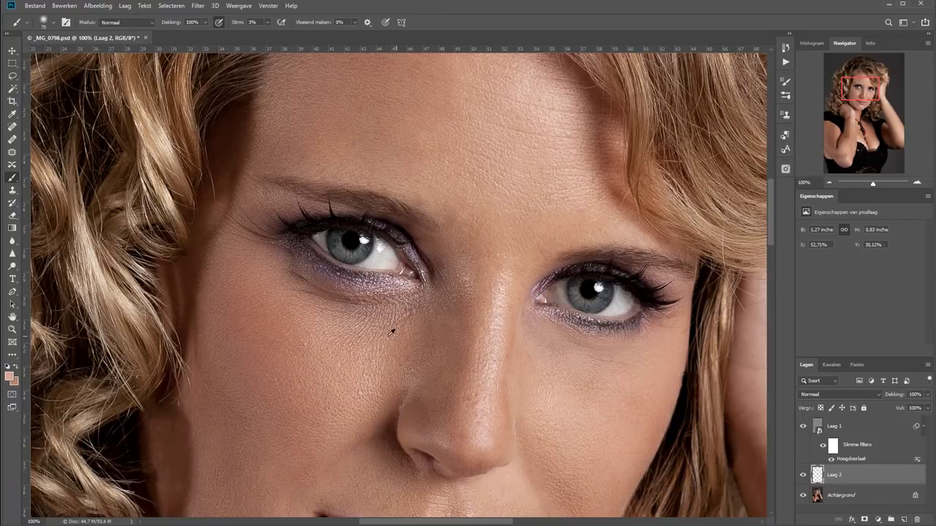
Step: Lighten the shadow under the left eye and set Laag 2's opacity to 67%
left_click_drag(324, 290, 277, 266)
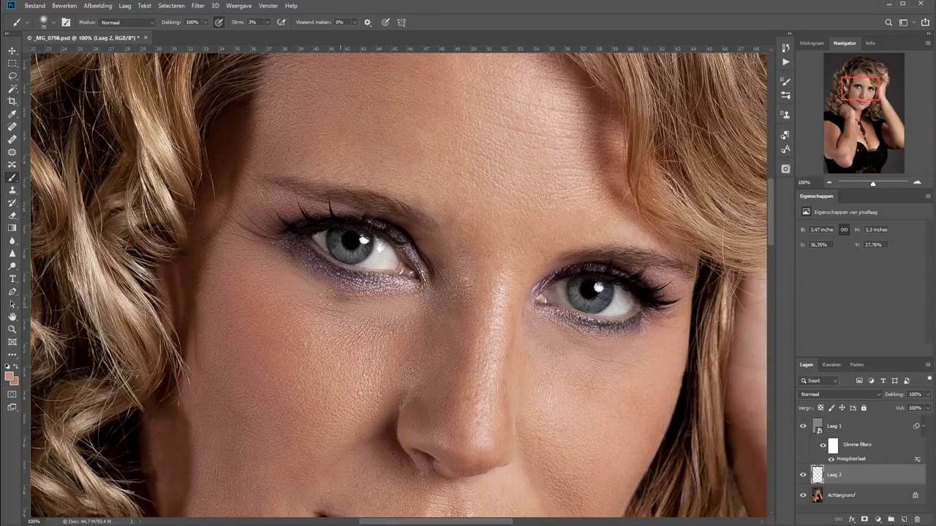
left_click_drag(357, 299, 326, 306)
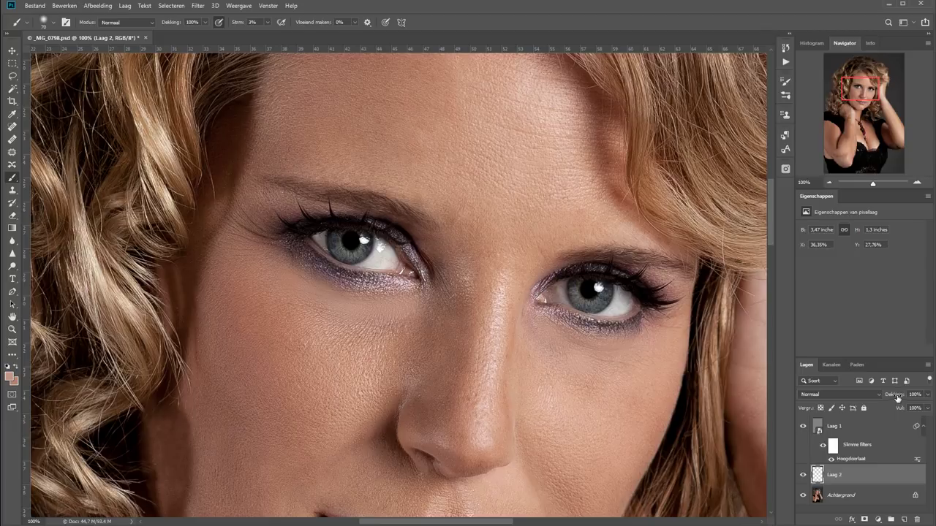
left_click_drag(897, 397, 882, 399)
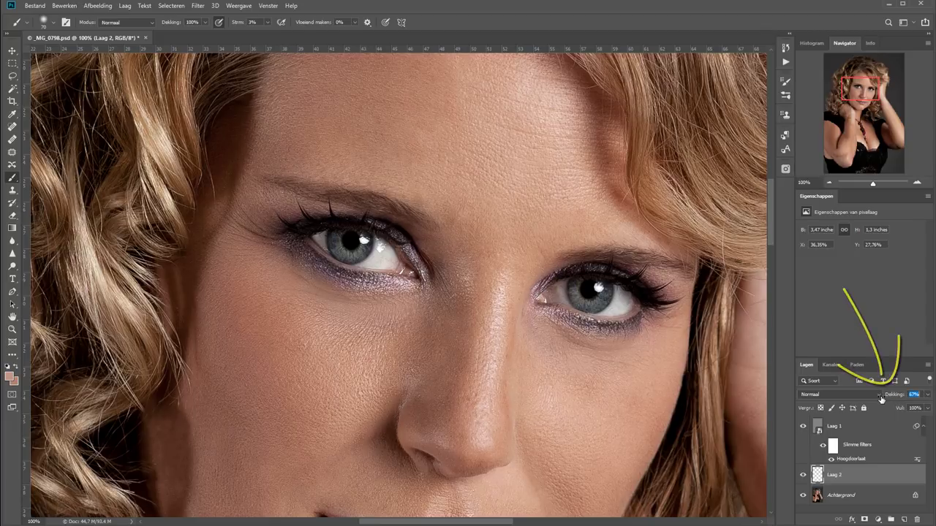
key("Return")
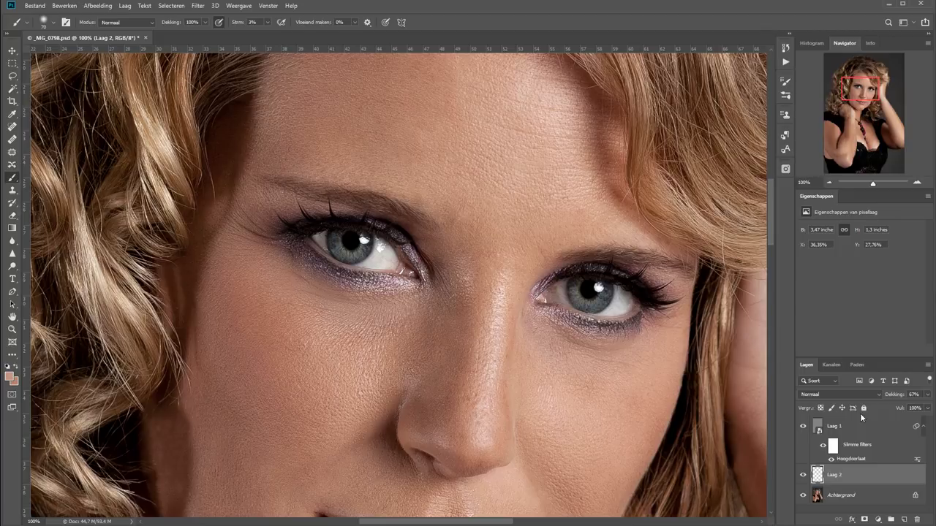
Step: Add a new empty layer Laag 3 and enlarge the Layers panel to show all layers
key("ctrl+shift+n")
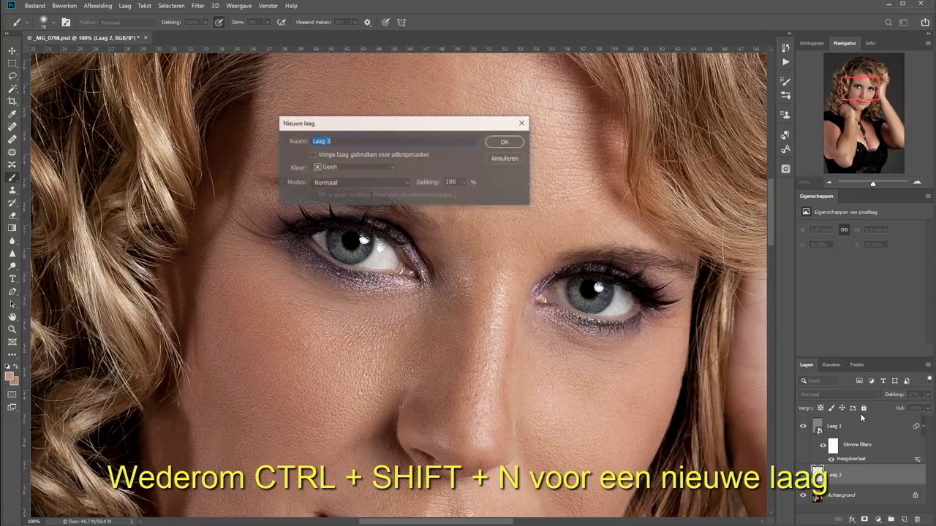
key("Return")
scroll(860, 413, "down", 1)
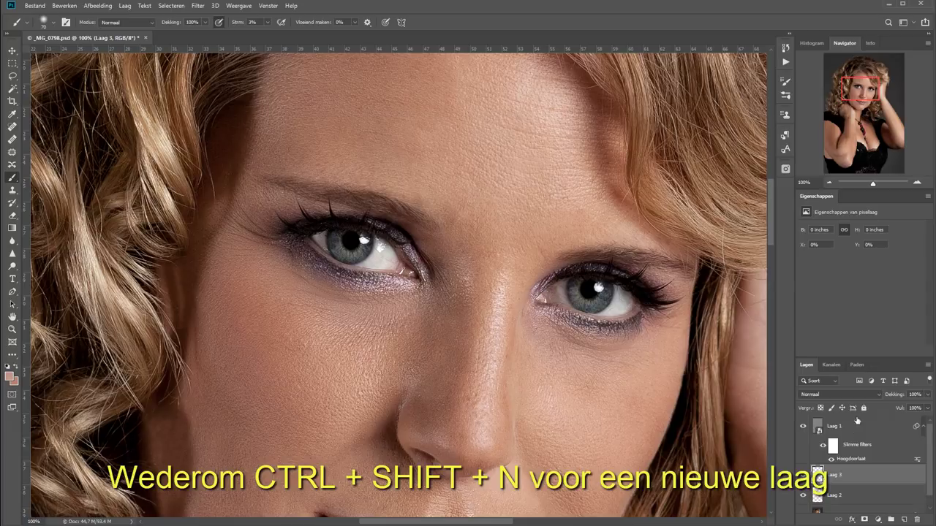
left_click_drag(876, 350, 876, 306)
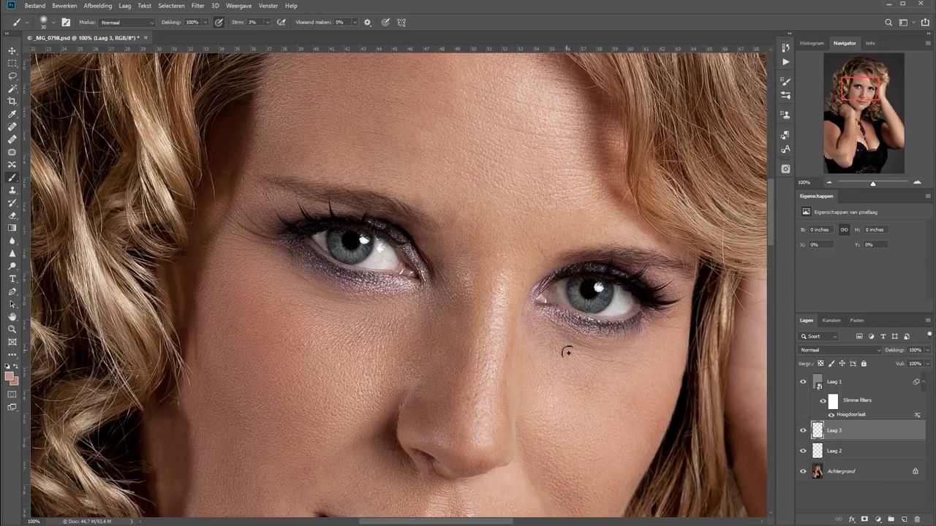
Step: Sample skin colour, paint faint tone under both eyes, and set Laag 3's opacity to 64%
left_click(571, 349, "alt")
key("bracketright")
mouse_move(562, 335)
left_mouse_down()
mouse_move(585, 338)
mouse_move(549, 324)
left_mouse_up()
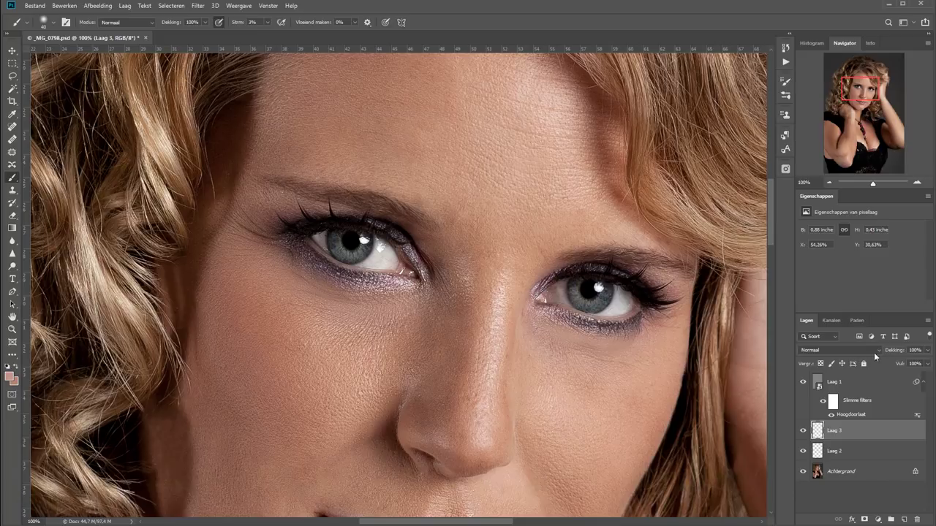
left_click_drag(898, 351, 879, 353)
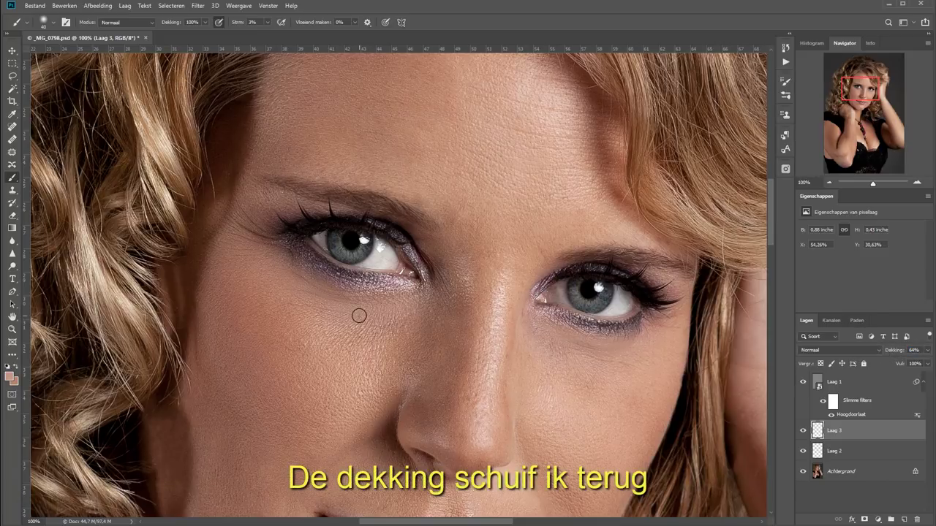
mouse_move(379, 302)
left_mouse_down()
mouse_move(307, 286)
mouse_move(314, 290)
left_mouse_up()
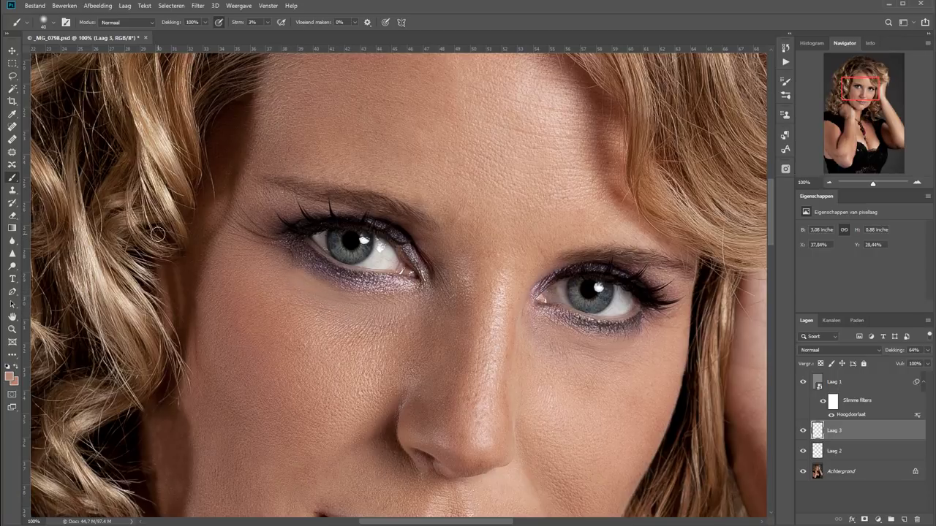
Step: Erase excess tone under the left eye with a smaller eraser, then add a little more tone below it
key("e")
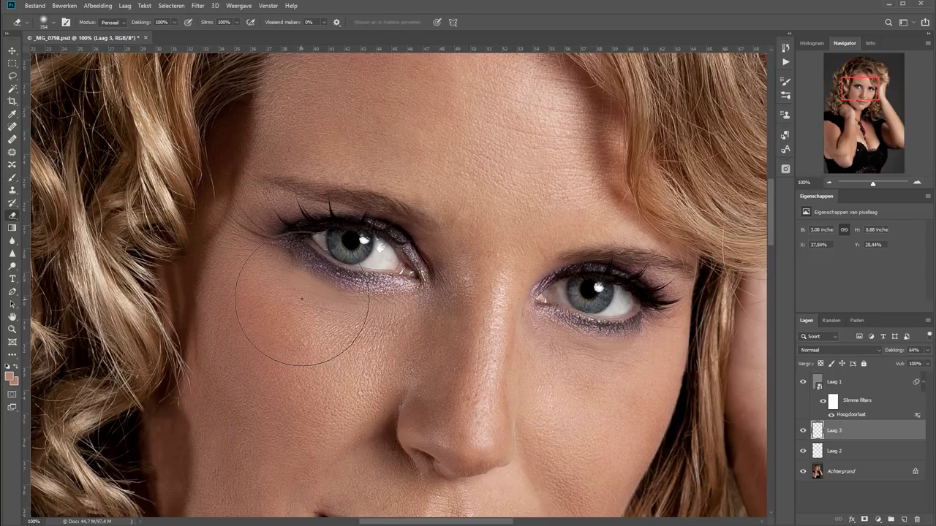
key("bracketleft")
key("bracketleft")
left_click(309, 276)
key("b")
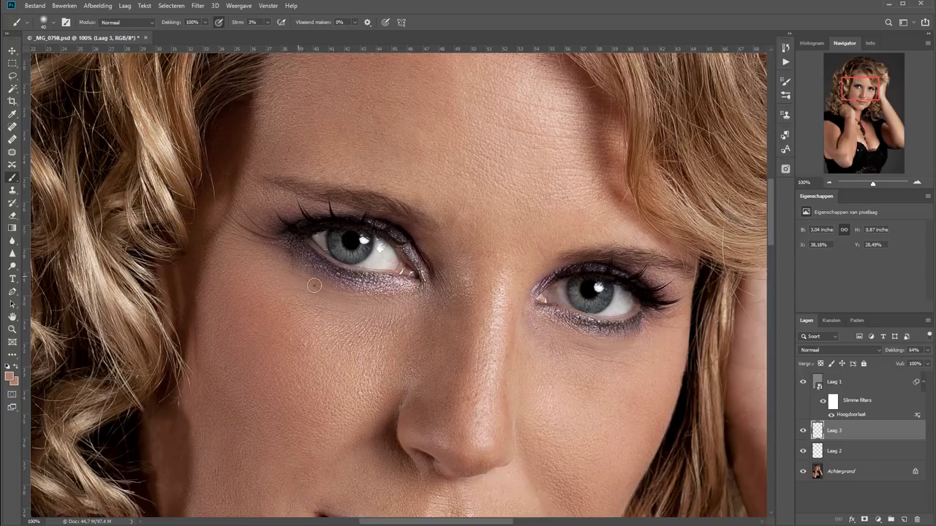
left_click_drag(314, 285, 313, 298)
key("ctrl+0")
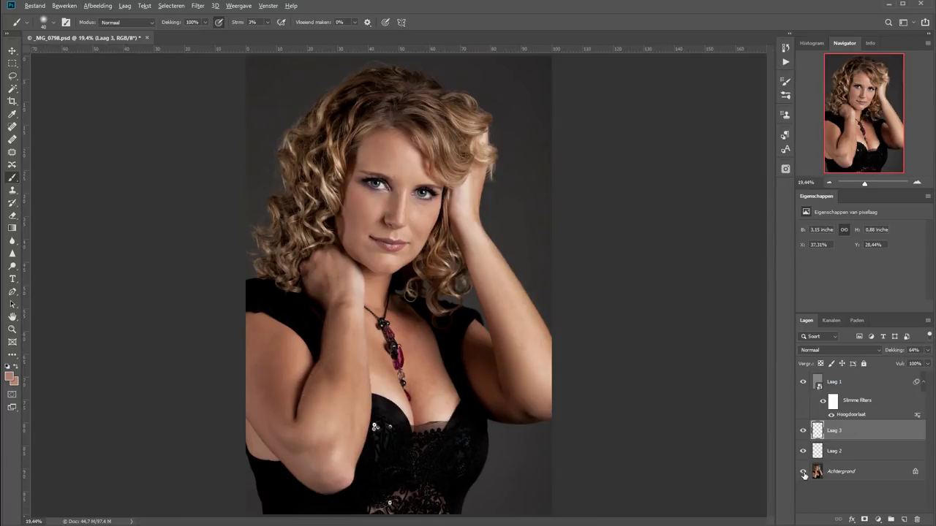
left_click(804, 473, "alt")
left_click(803, 472, "alt")
key("ctrl+1")
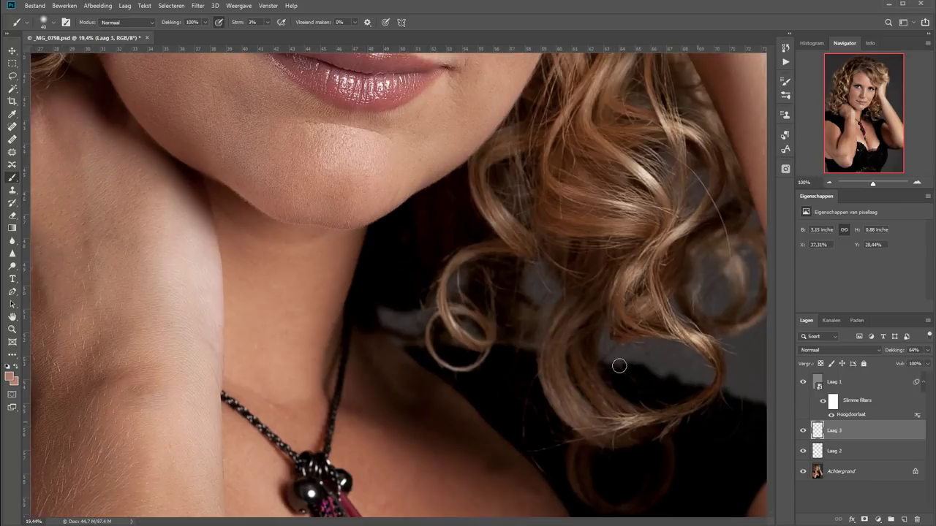
left_click_drag(365, 146, 359, 449)
scroll(357, 248, "up", 3)
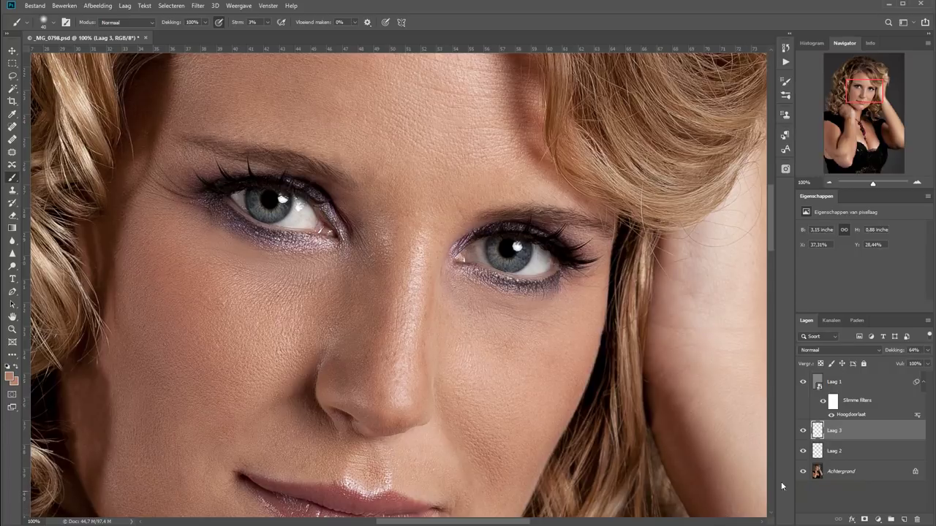
Step: Reopen Laag 1's Hoogdoorlaat filter settings and apply a 1,0-pixel radius
double_click(852, 415)
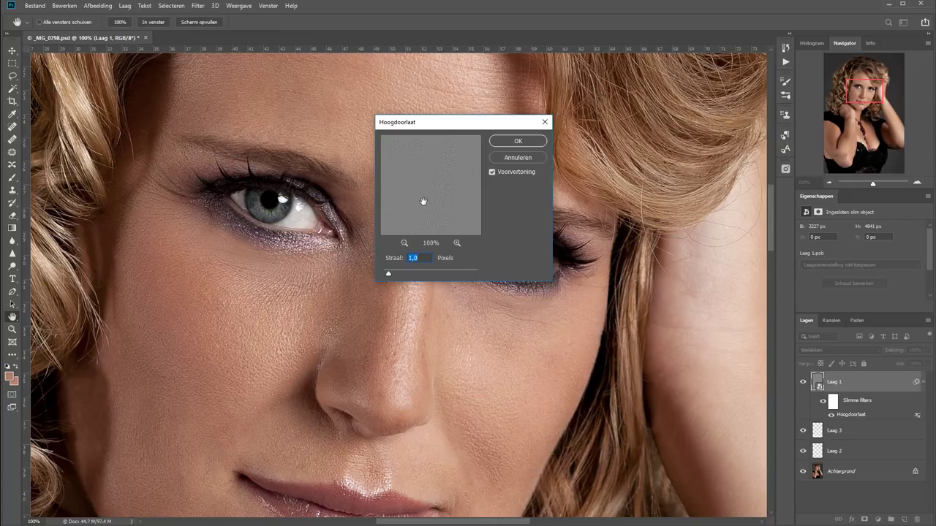
left_click(518, 140)
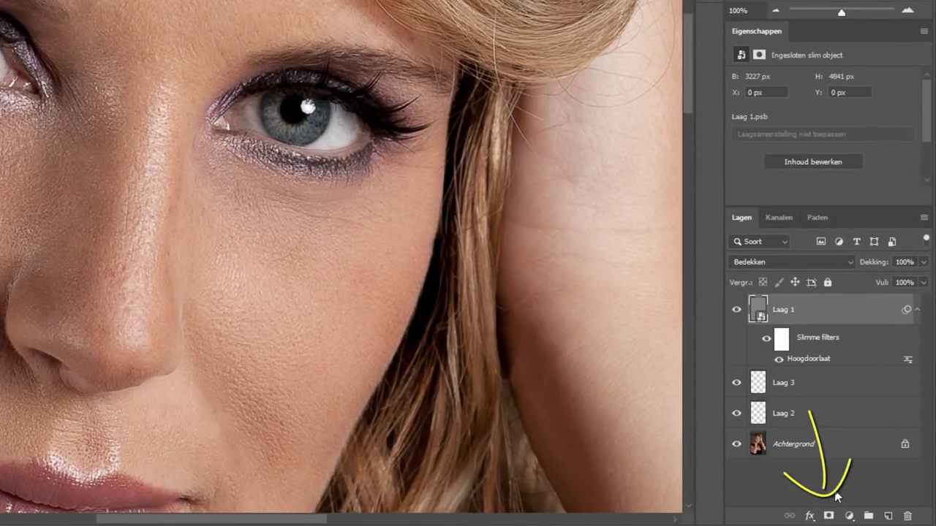
Step: Give Laag 1 a black layer mask and paint white under the eyes with a 300-pixel brush
left_click(829, 518, "alt")
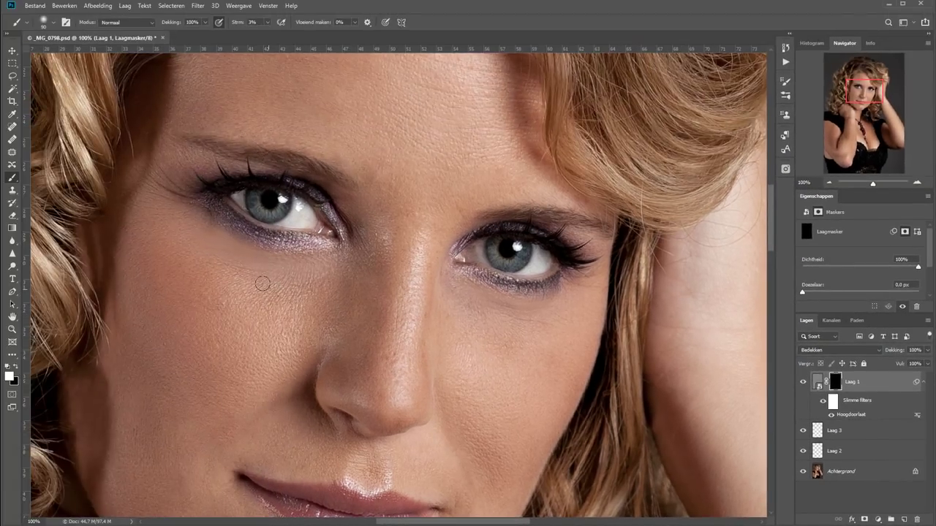
key("bracketright")
key("bracketright")
key("bracketright")
key("x")
Step: Check the Laag 1 under-eye mask on its own and against the photo
left_click(836, 384, "alt")
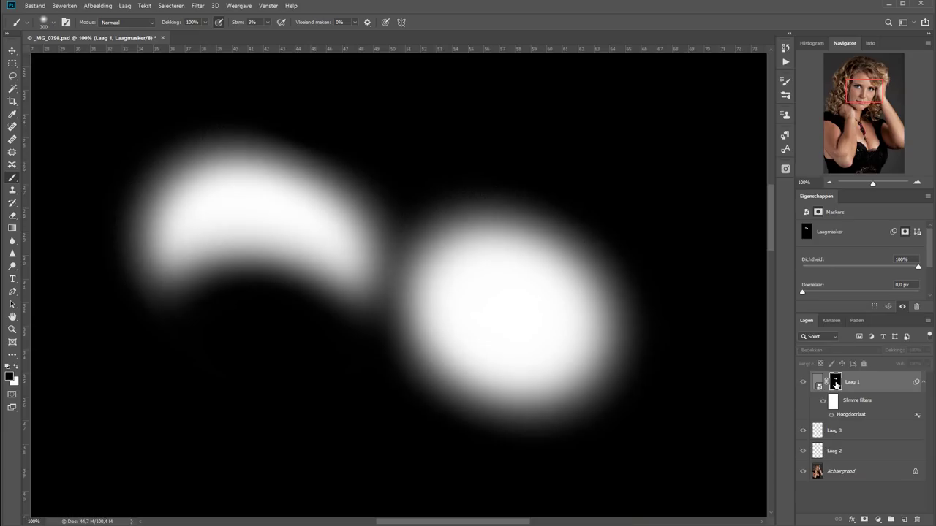
left_click(835, 385, "alt")
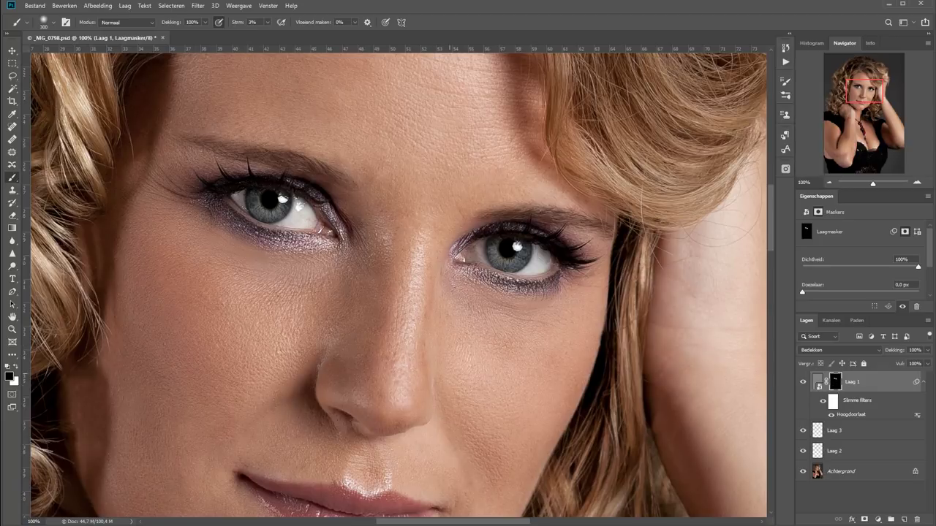
left_click(836, 384, "alt")
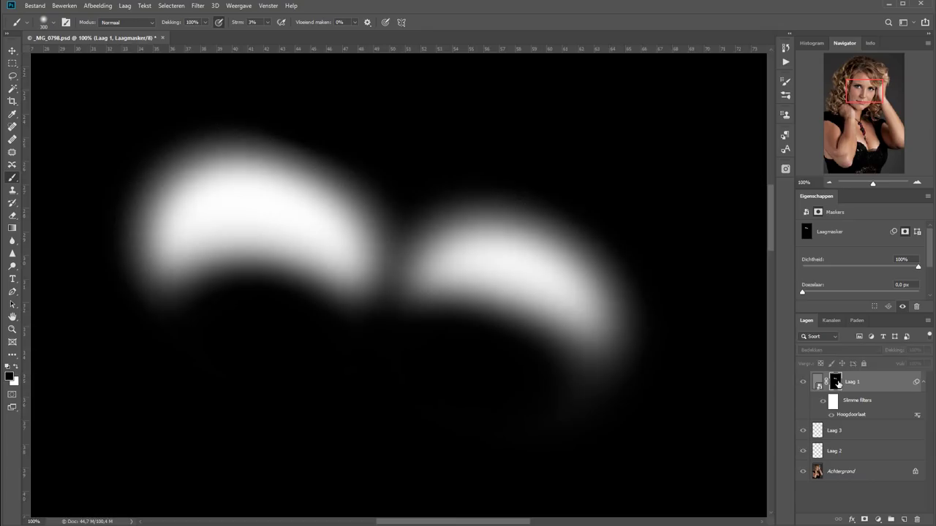
left_click(836, 384, "alt")
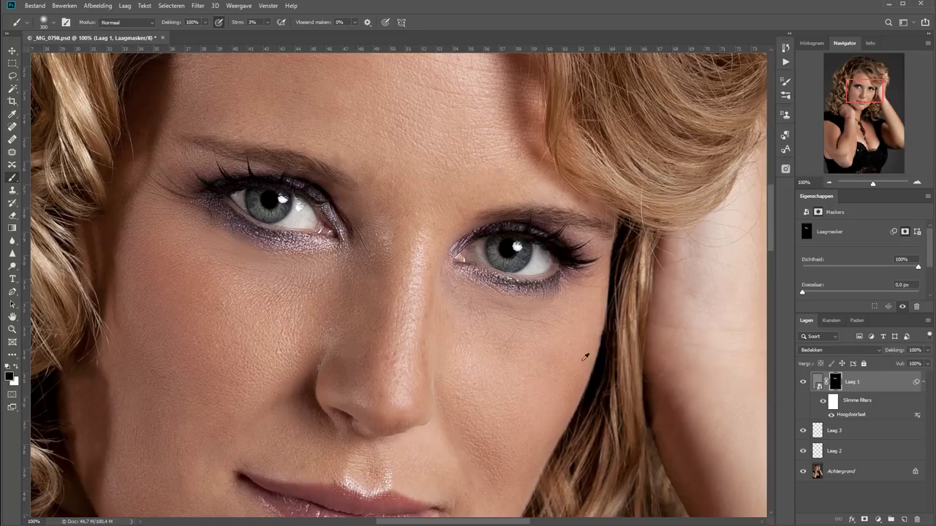
left_click(834, 384, "alt")
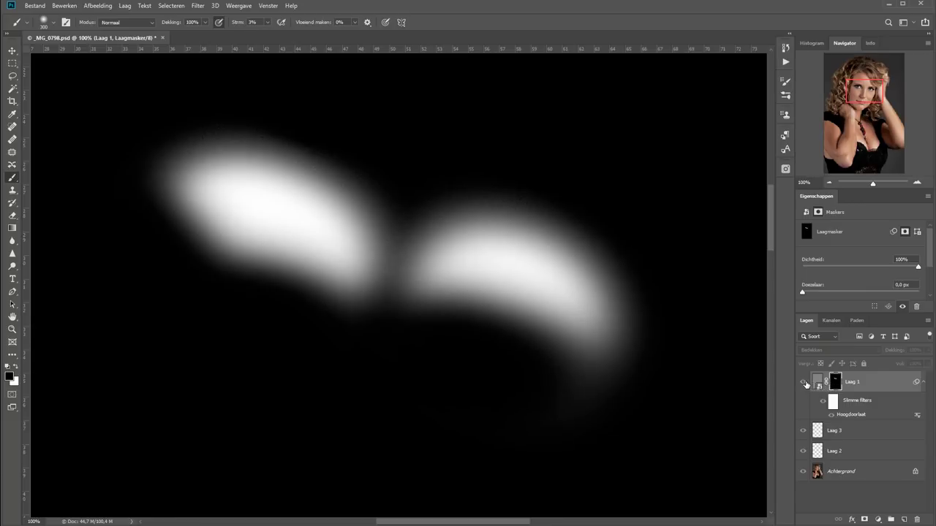
left_click(817, 381)
Step: Reduce the Hoogdoorlaat smart filter radius to 0,8 pixels and view the whole portrait
double_click(855, 415)
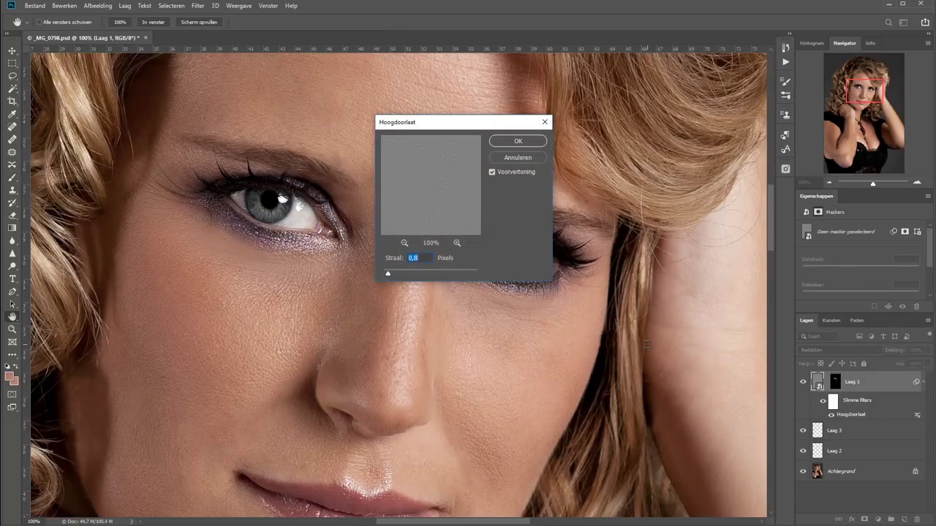
left_click(517, 141)
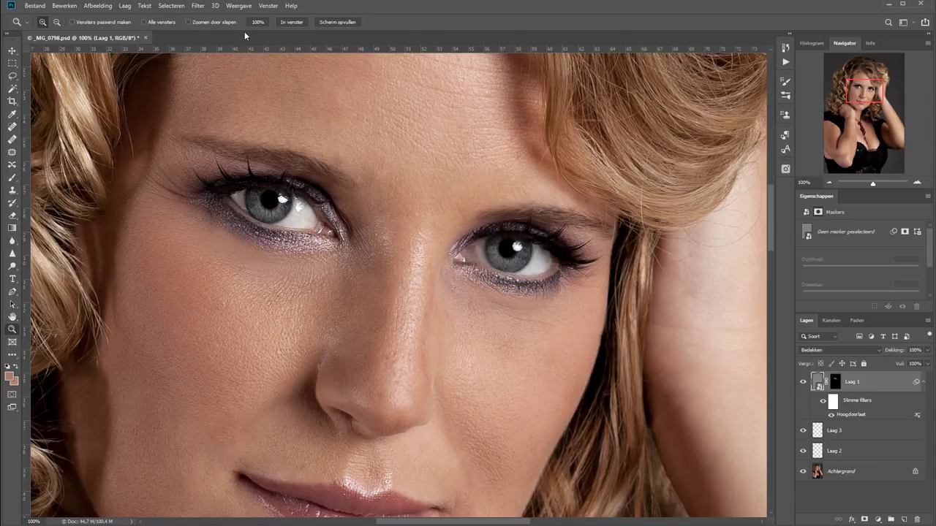
left_click(303, 21)
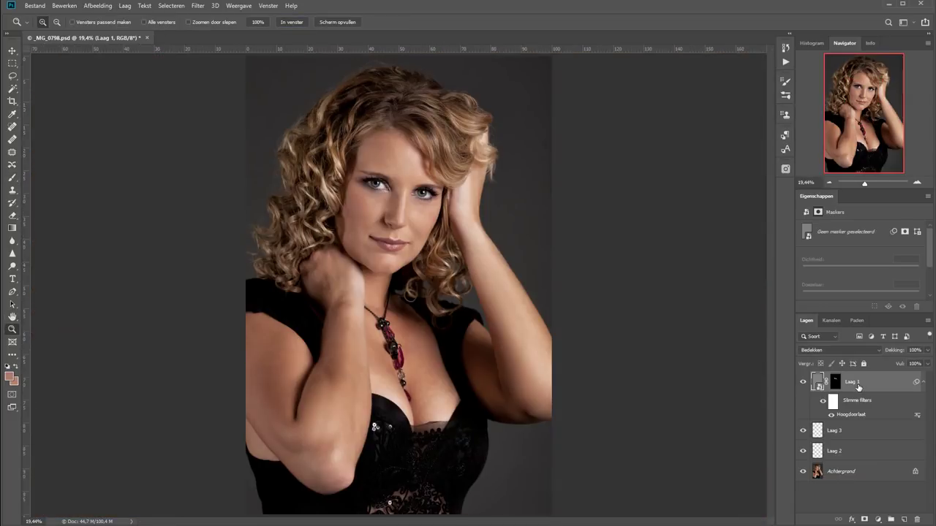
left_click(803, 471, "alt")
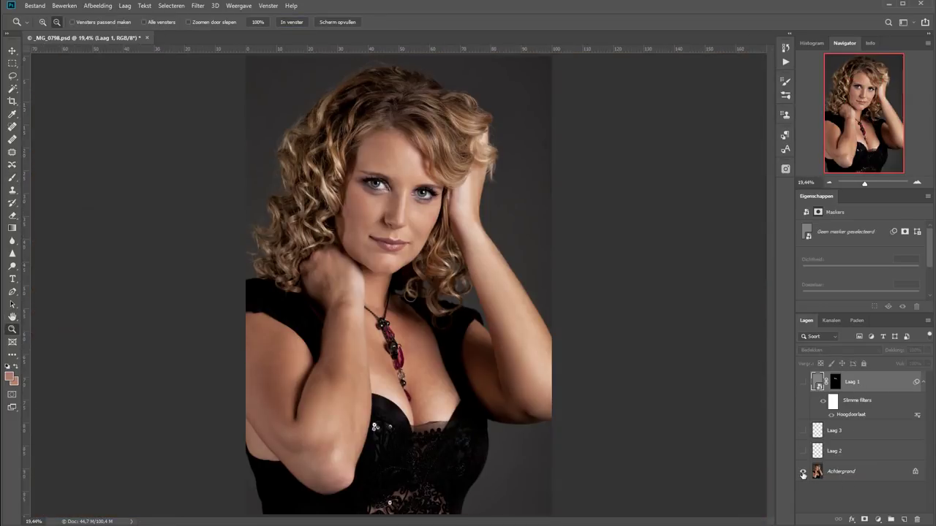
left_click(803, 472, "alt")
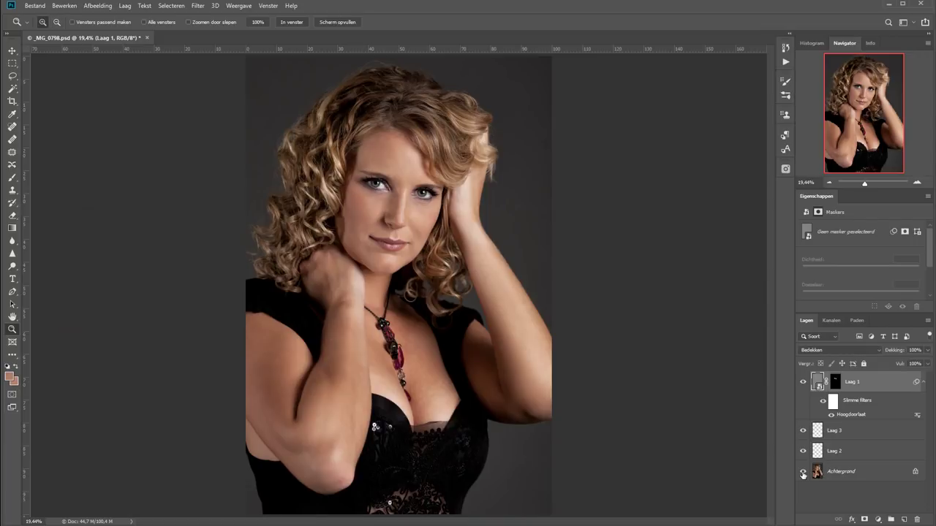